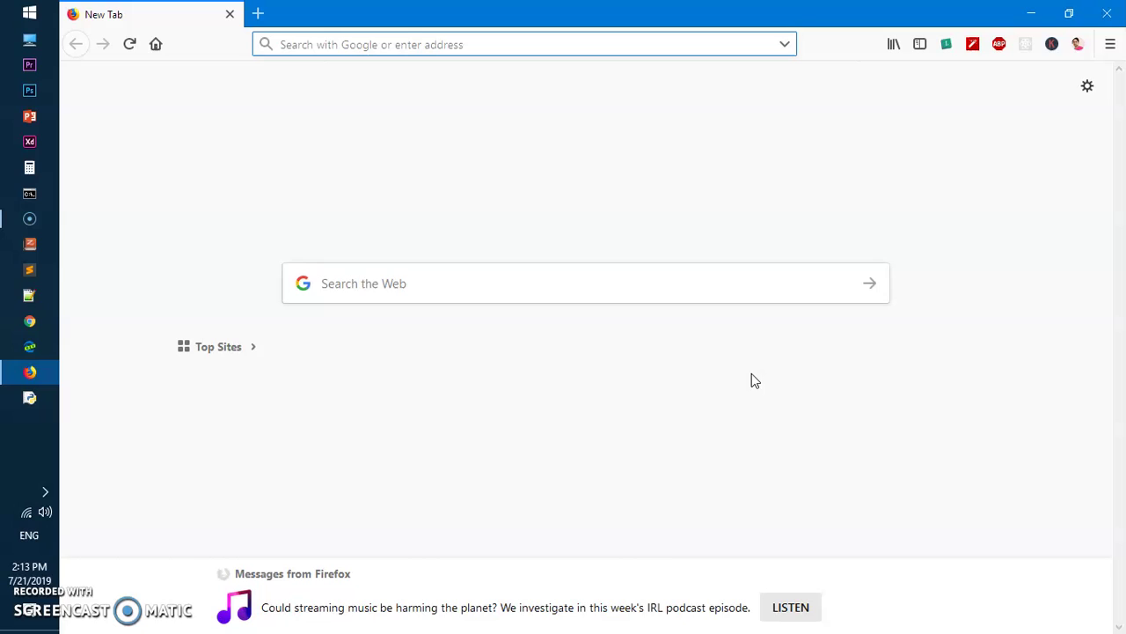
Check the system About information from the quick system-tools list, then close it.
left_click(733, 370)
left_click(635, 383)
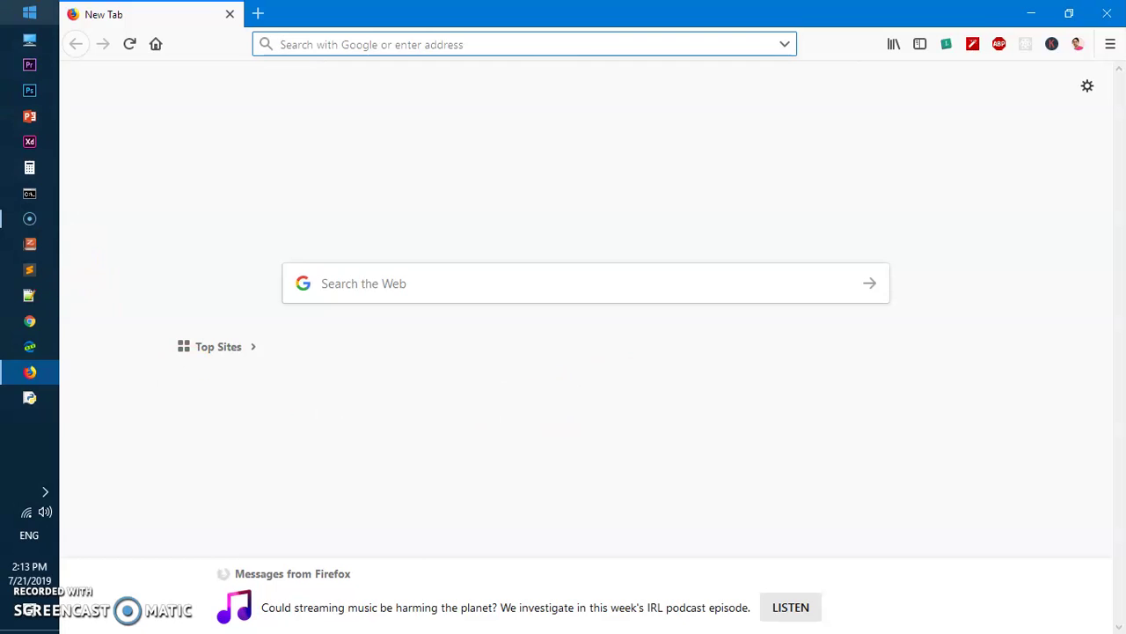
right_click(29, 12)
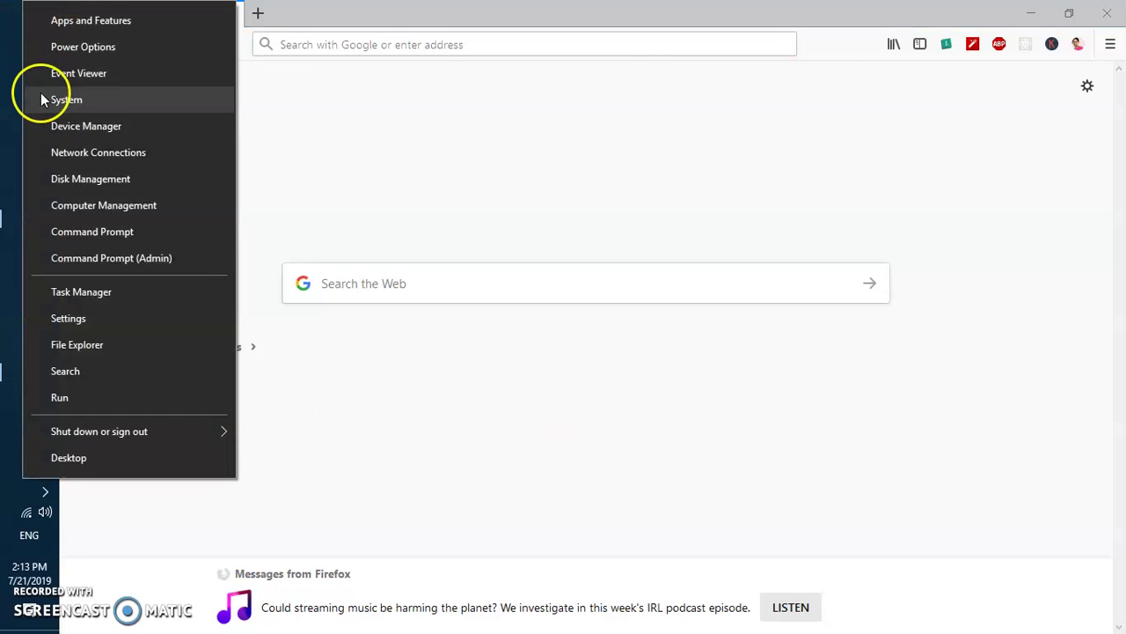
left_click(50, 103)
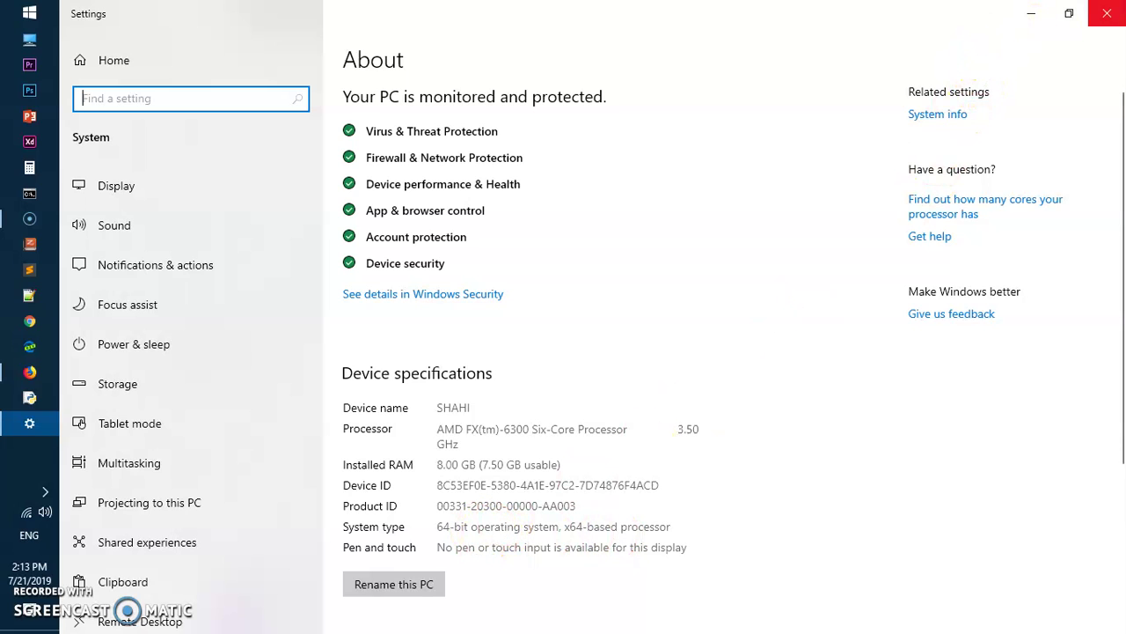
left_click(1107, 13)
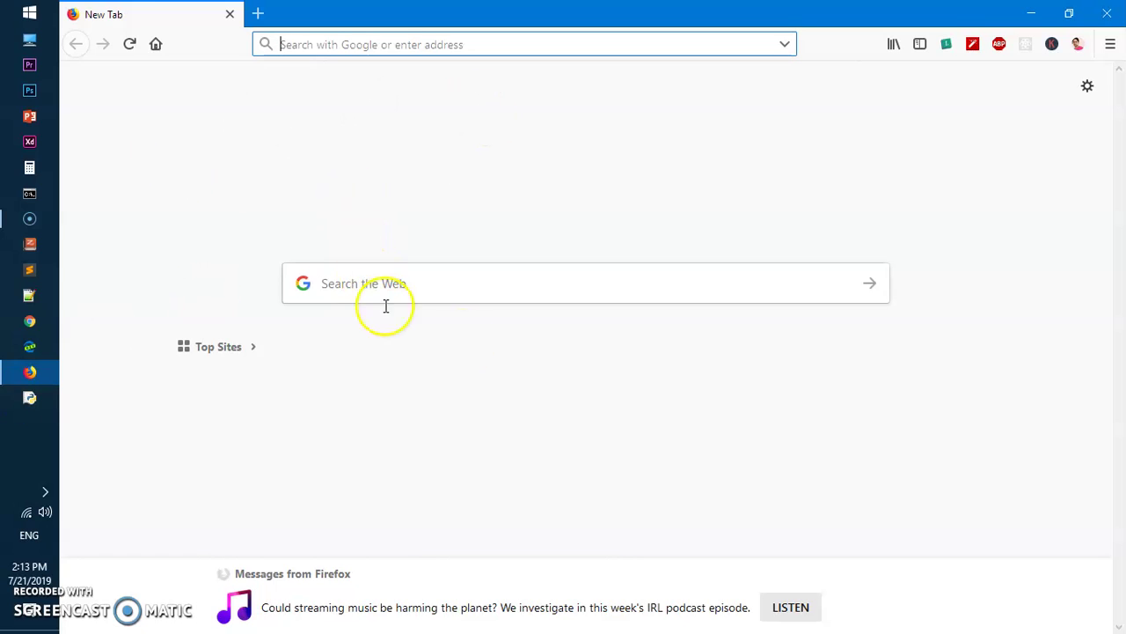
Search Google for 'adobe flash player', accepting the corrected suggestion for the misspelled 'adobe falsh'.
left_click(312, 283)
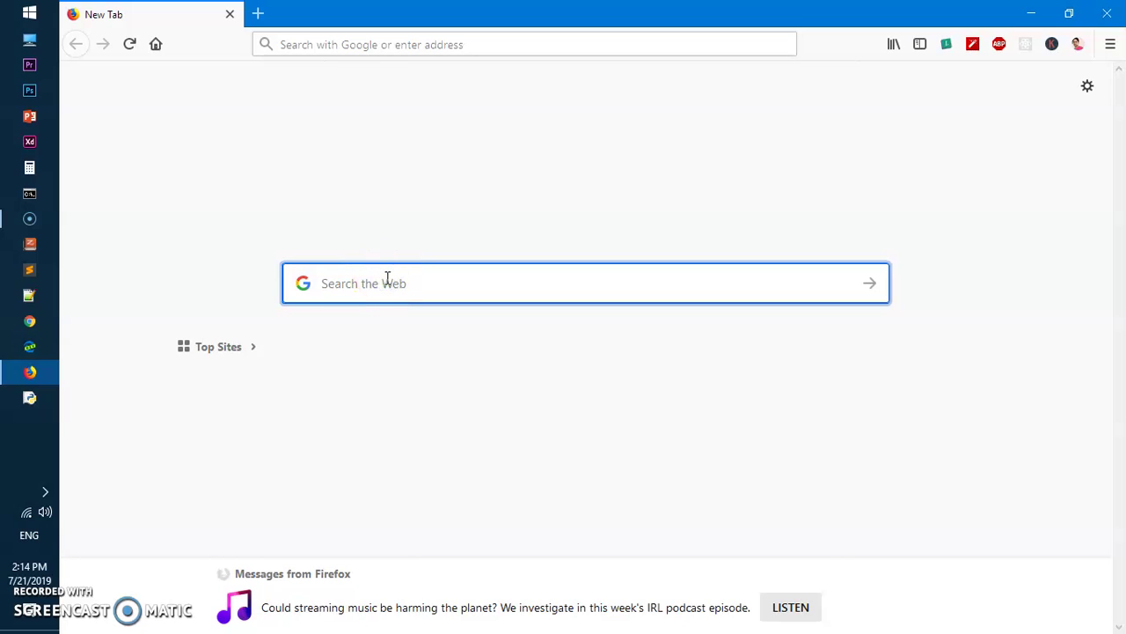
type("adobe")
type(" falsh")
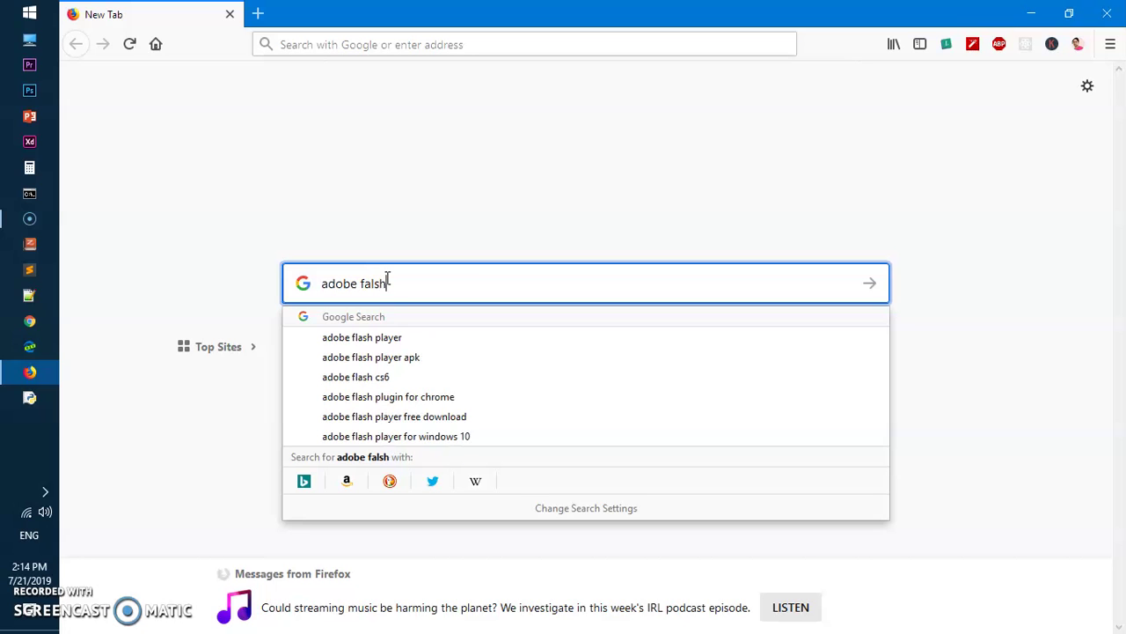
key("Down")
key("Return")
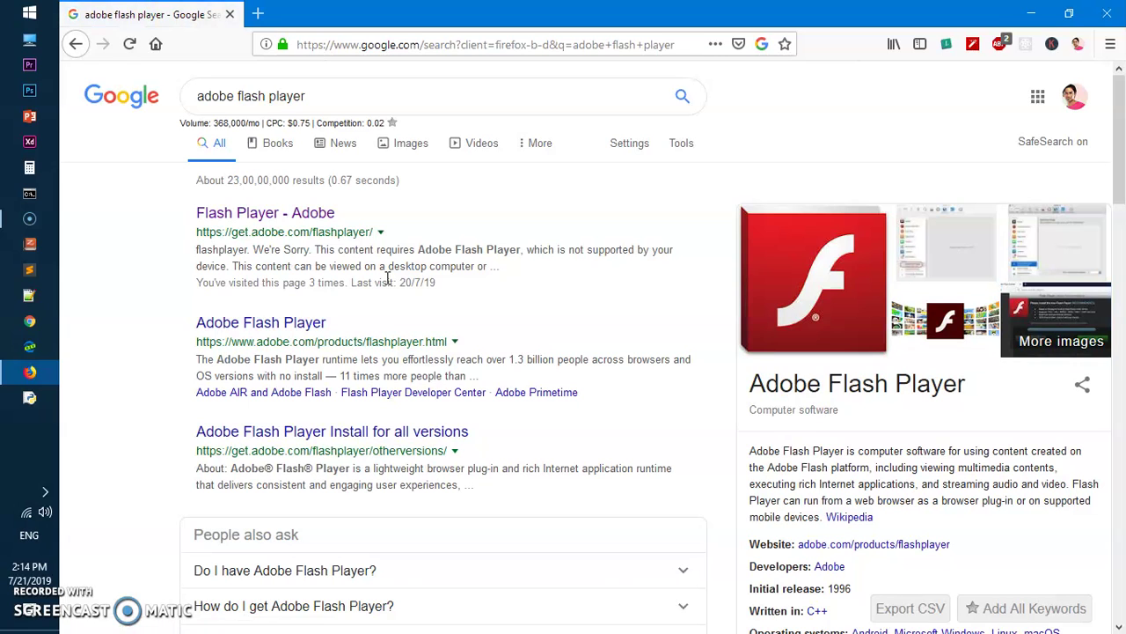
Open the 'Flash Player - Adobe' result and highlight its get.adobe.com/flashplayer/ address.
left_click(256, 217)
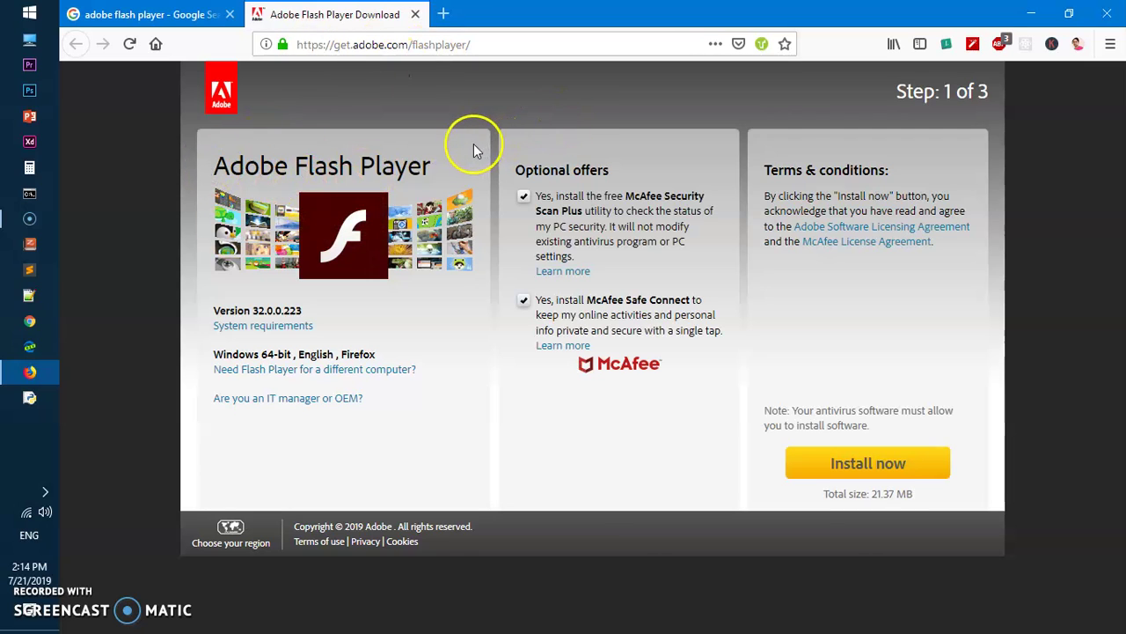
left_click(333, 45)
left_click_drag(333, 45, 494, 45)
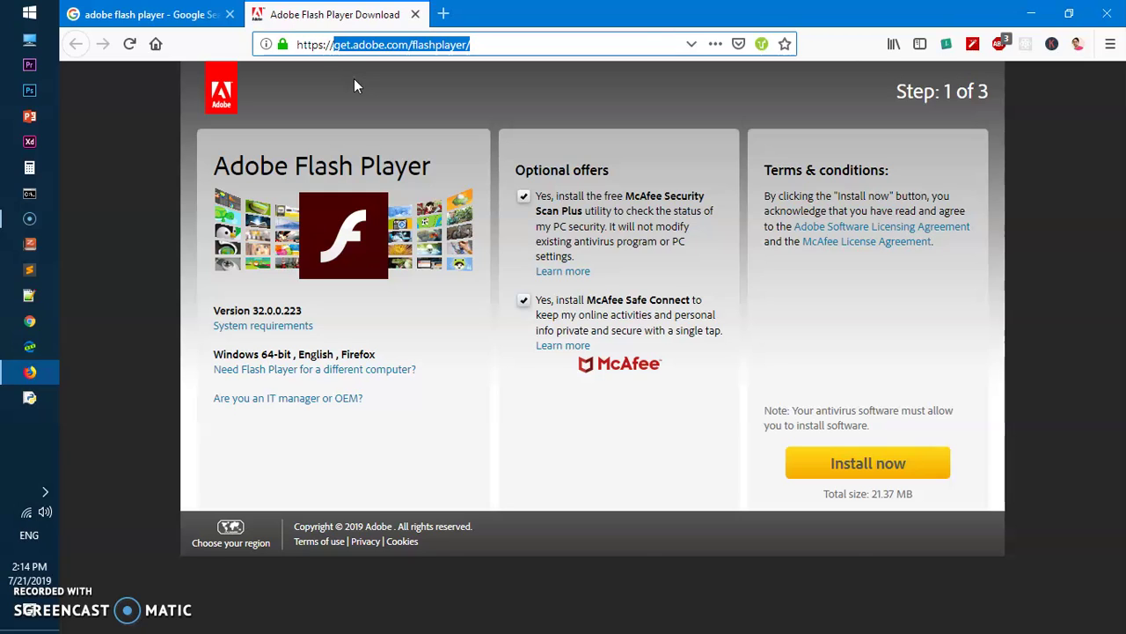
Close the Google tab and uncheck the McAfee Security Scan Plus and McAfee Safe Connect offers.
left_click(229, 14)
left_click(517, 102)
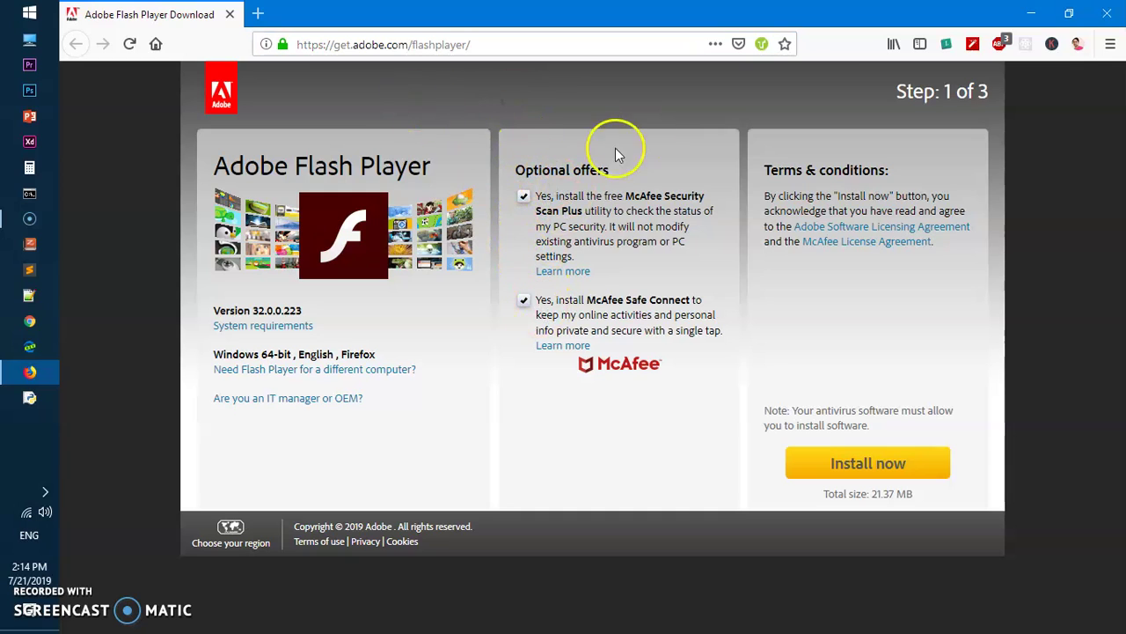
left_click(525, 196)
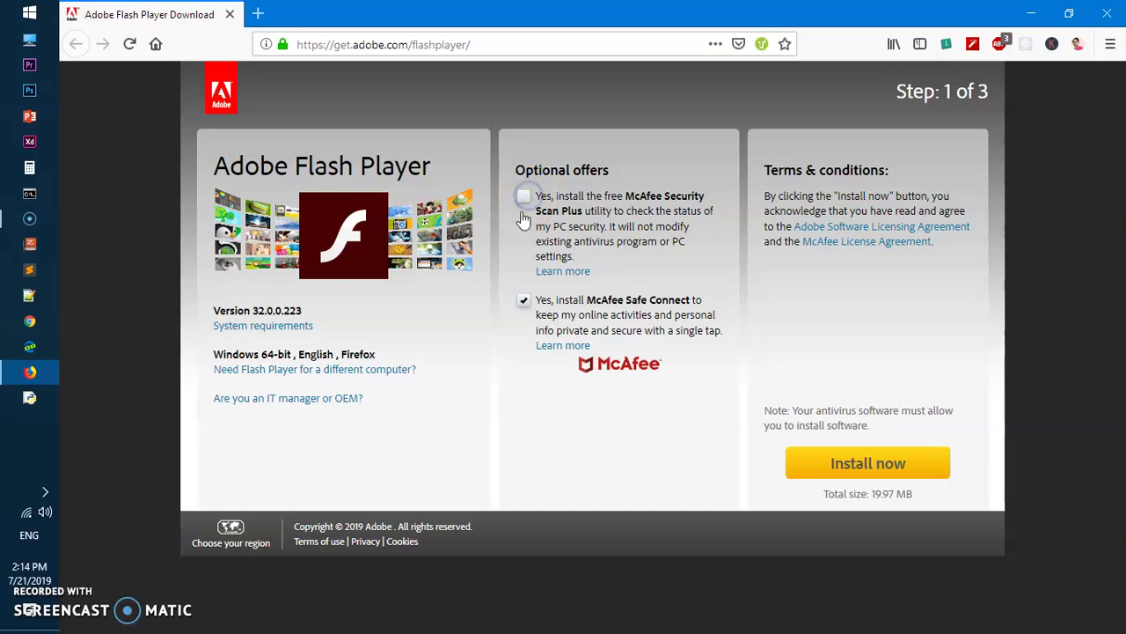
left_click(521, 299)
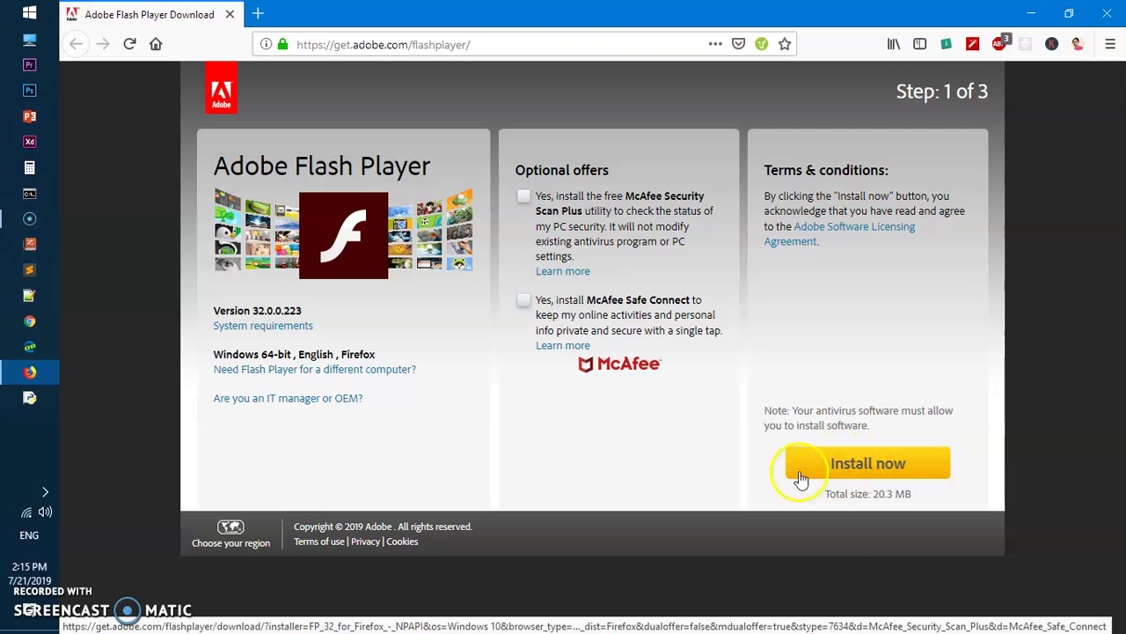
Start the Flash Player download with Install now and save flashplayer32_xa_install.exe to disk.
left_click(884, 463)
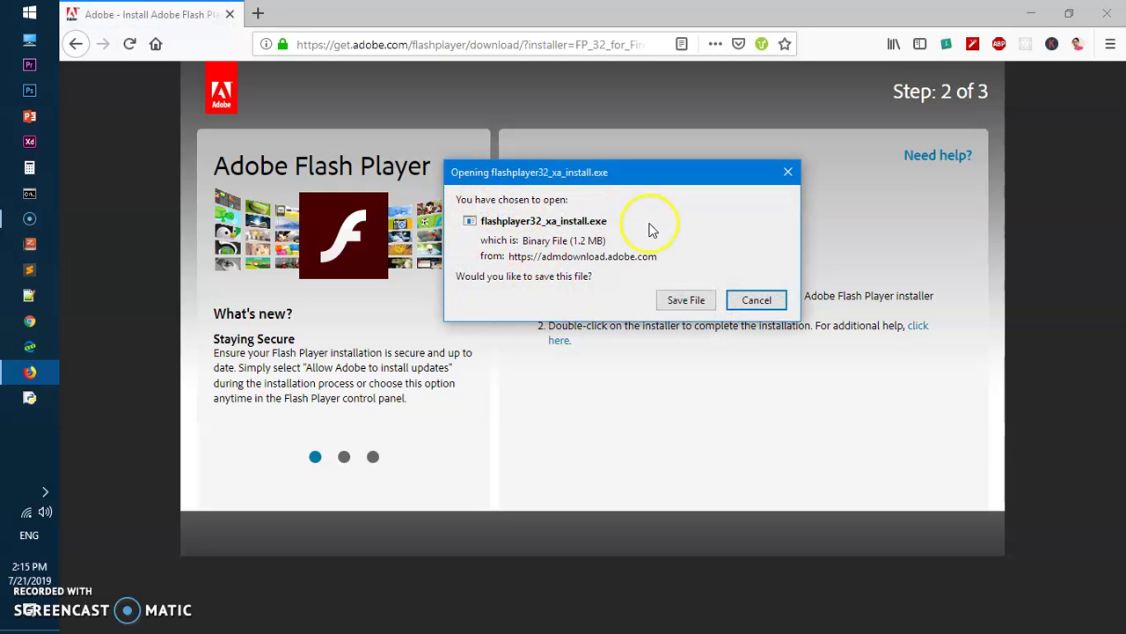
left_click(686, 300)
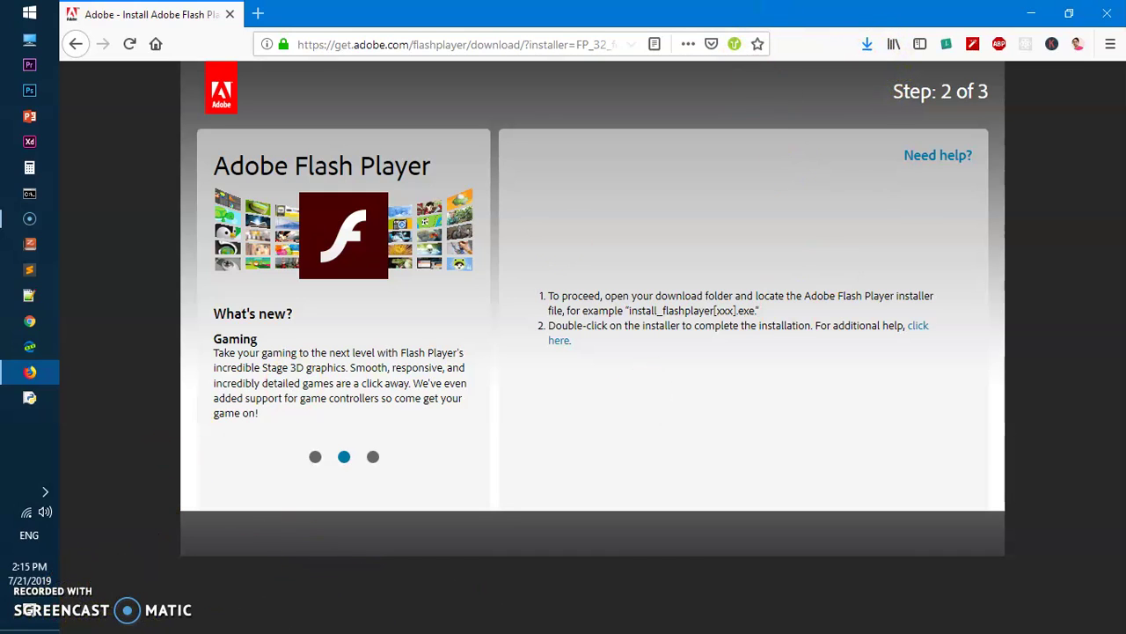
Launch the downloaded installer from the downloads list, choose 'Notify me to install updates', and continue installing.
left_click(871, 44)
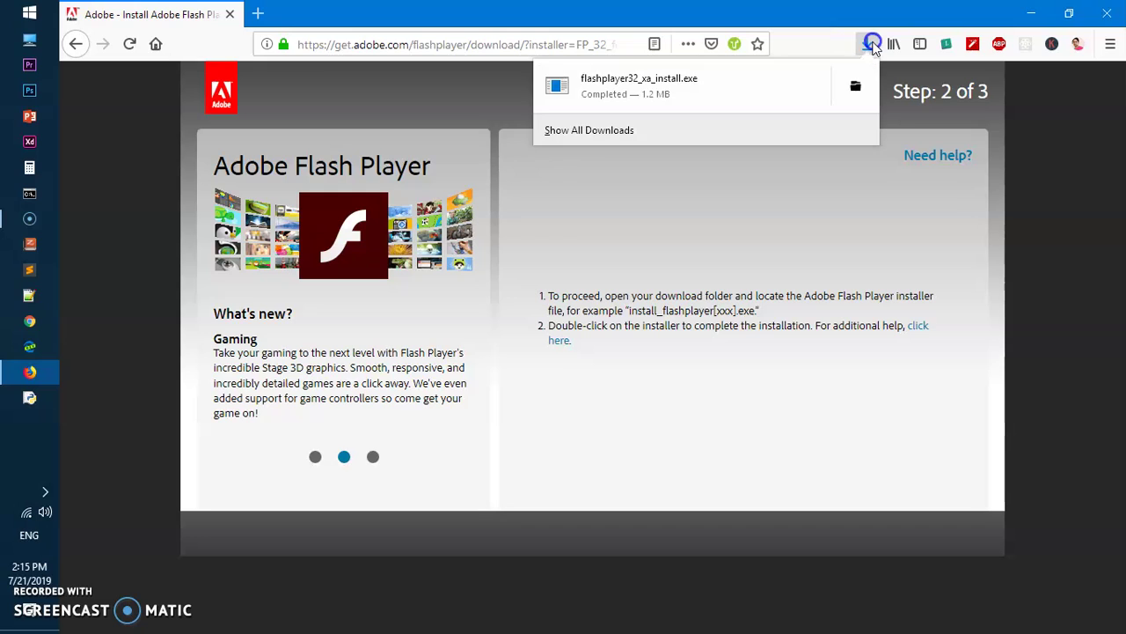
left_click(593, 93)
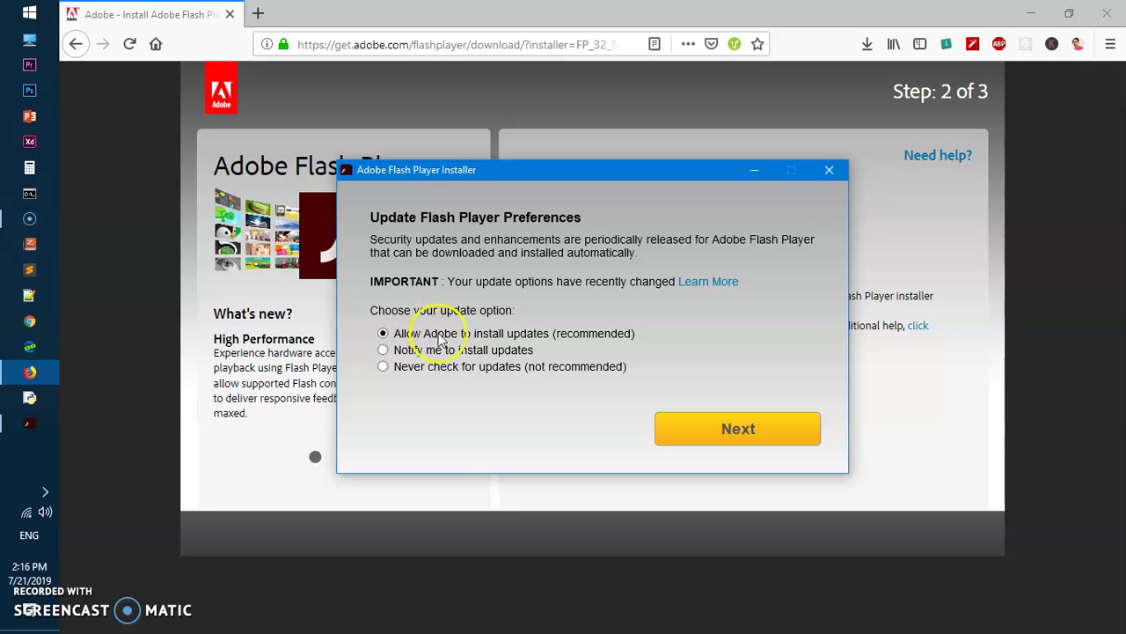
left_click(380, 315)
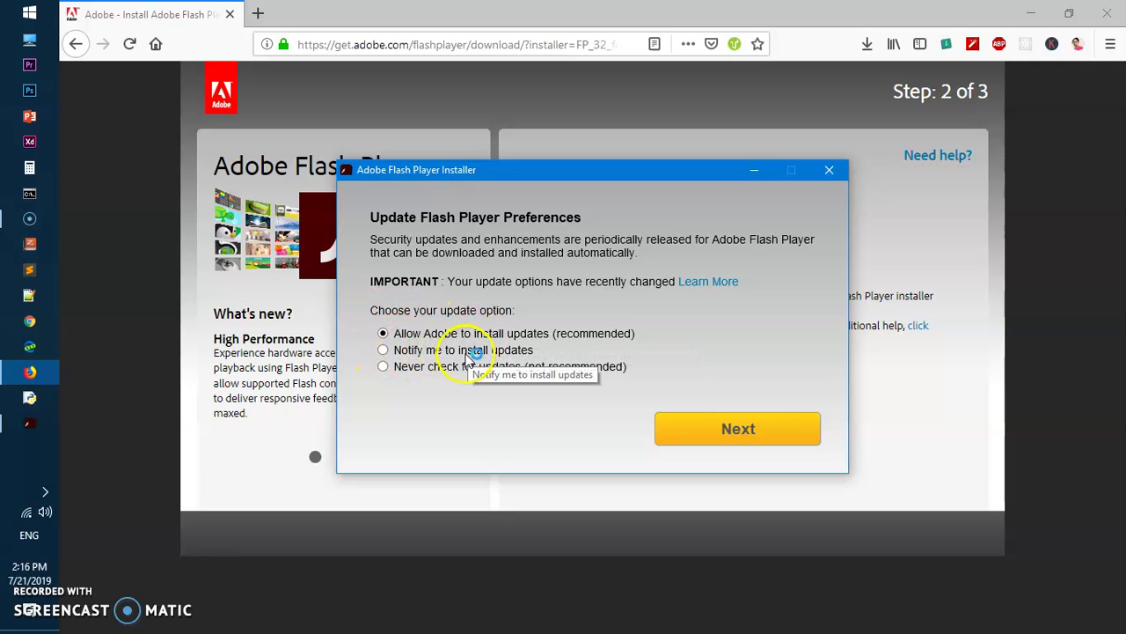
left_click(387, 350)
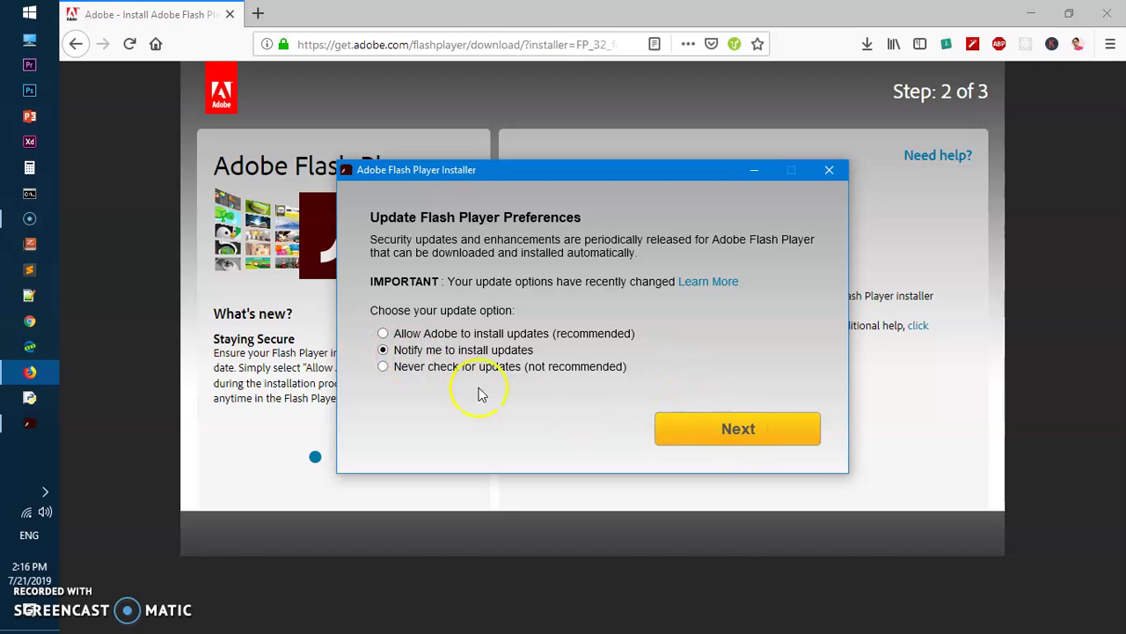
left_click(714, 435)
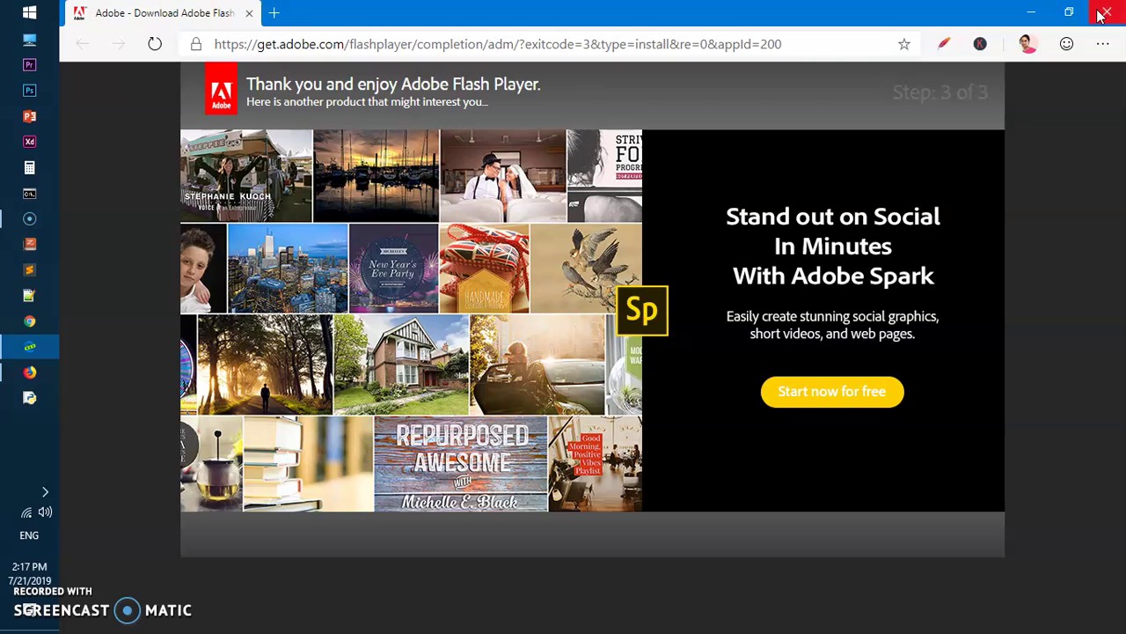
Close the Edge window and Adobe tab, leaving a blank Firefox tab, and bring up Run with appwiz.cpl.
left_click(1103, 14)
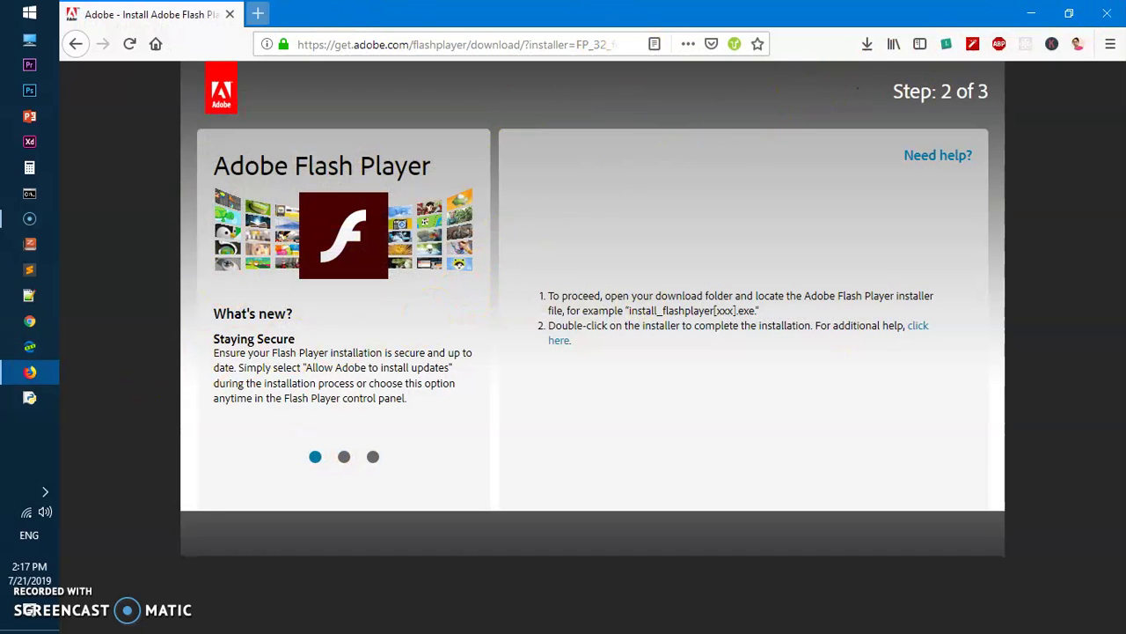
left_click(258, 13)
left_click(230, 14)
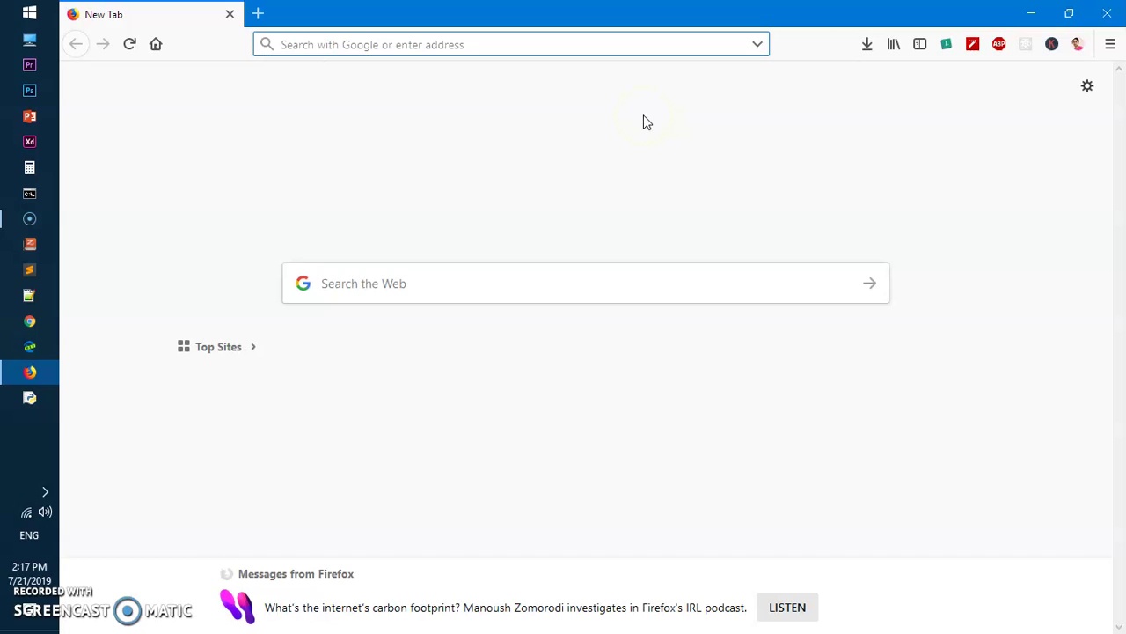
key("super+r")
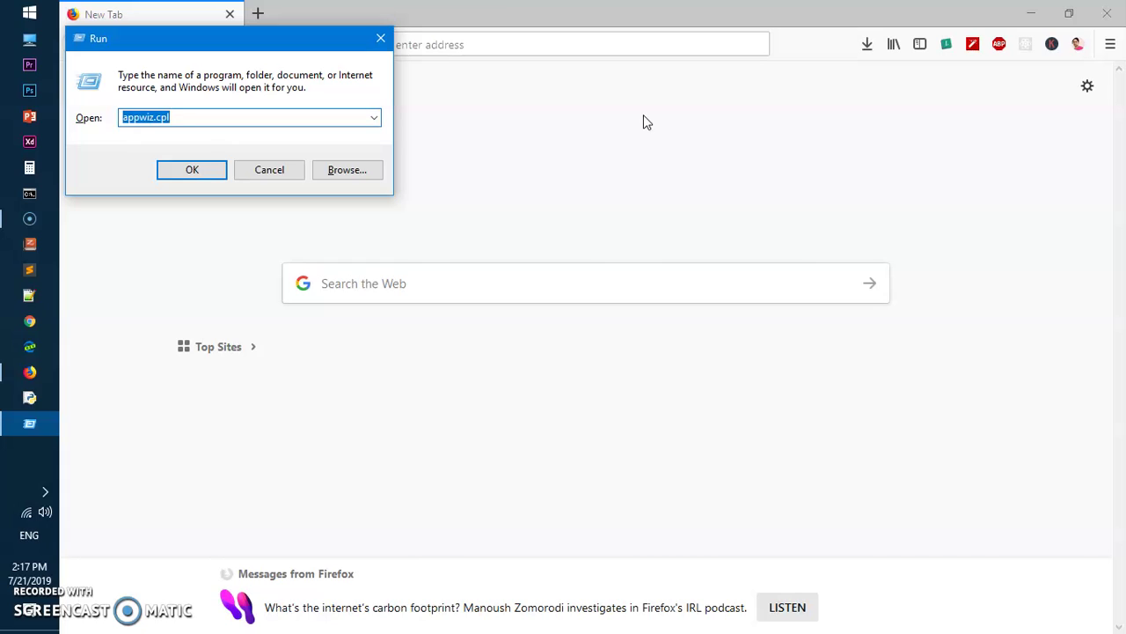
key("End")
Run appwiz.cpl and select Adobe Flash Player 32 NPAPI to confirm version 32.0.0.223.
key("Return")
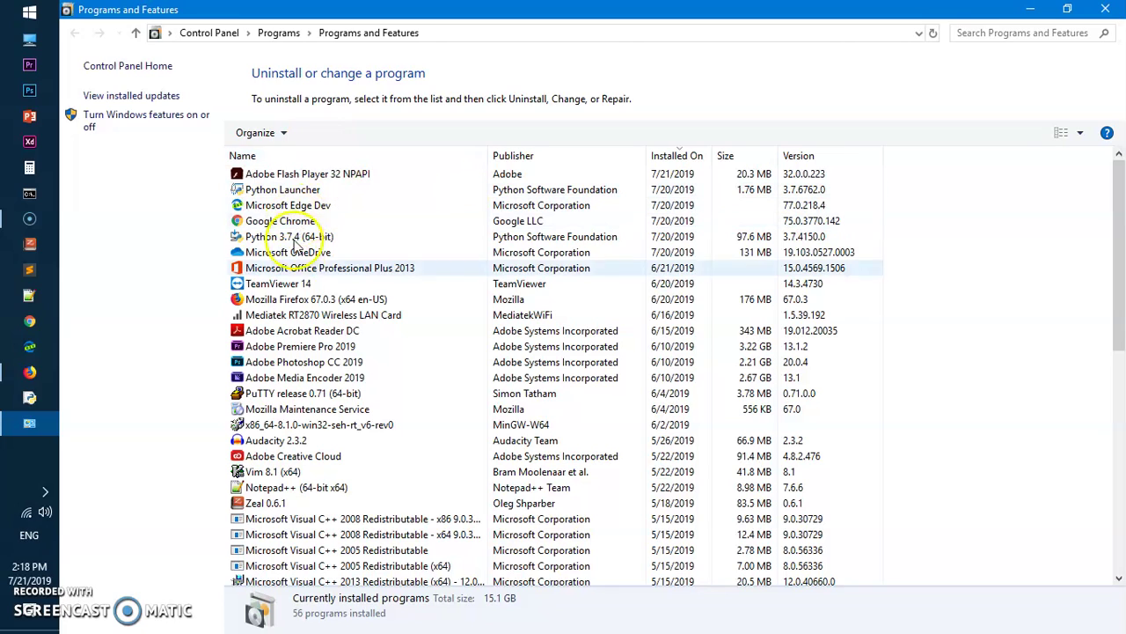
mouse_move(1122, 186)
left_mouse_down()
mouse_move(1122, 455)
mouse_move(1121, 168)
left_mouse_up()
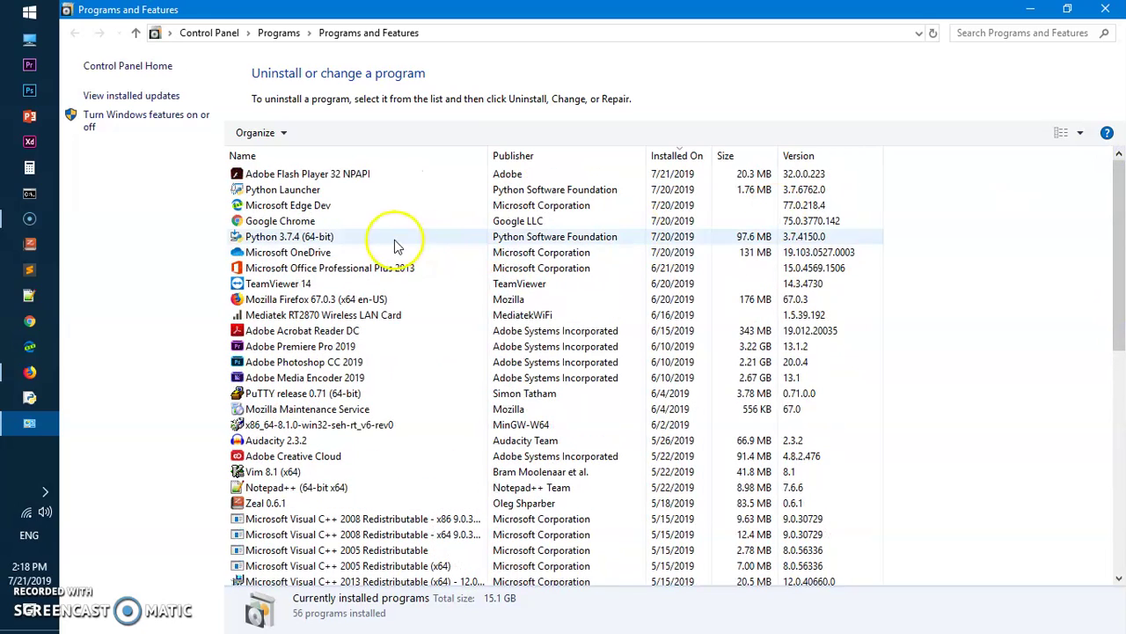
left_click(351, 175)
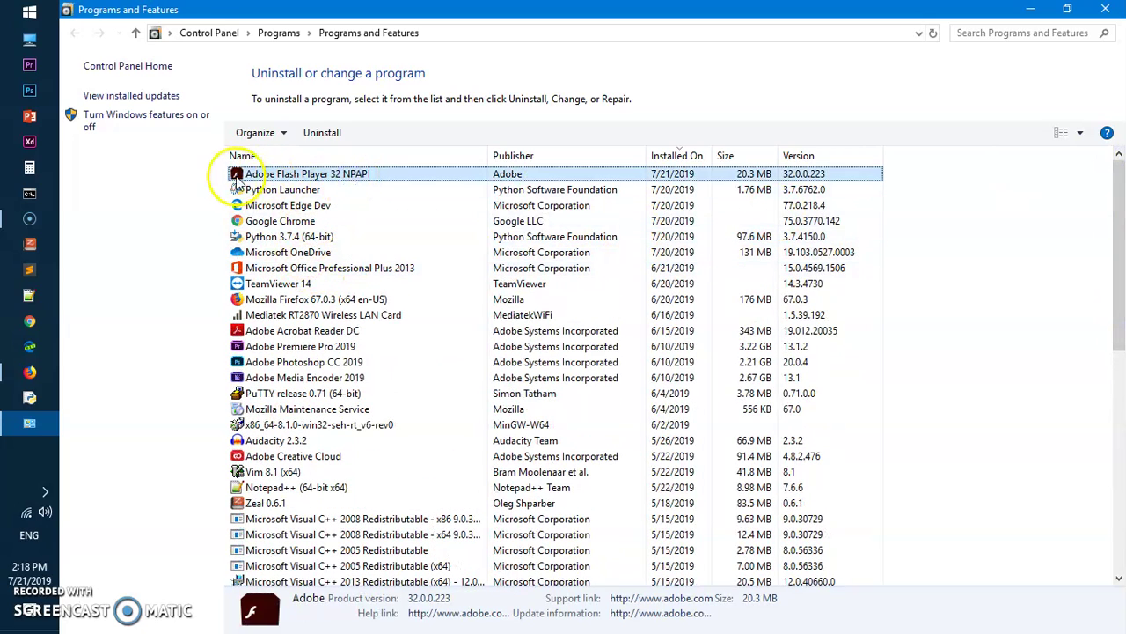